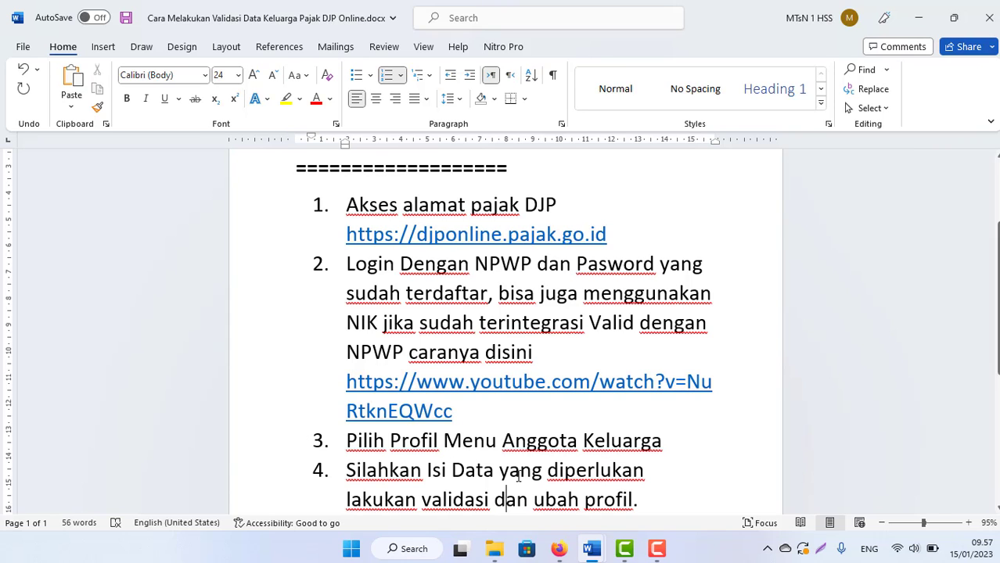
Step: Switch to Firefox with the DJP Online login page and close the NIK validation announcement
key("ctrl+End")
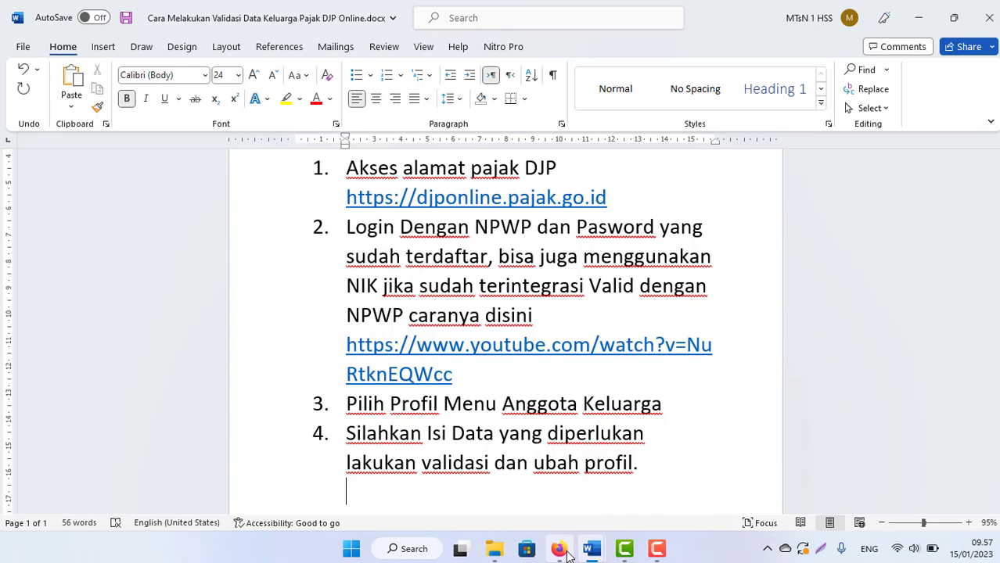
mouse_move(558, 549)
left_click(535, 489)
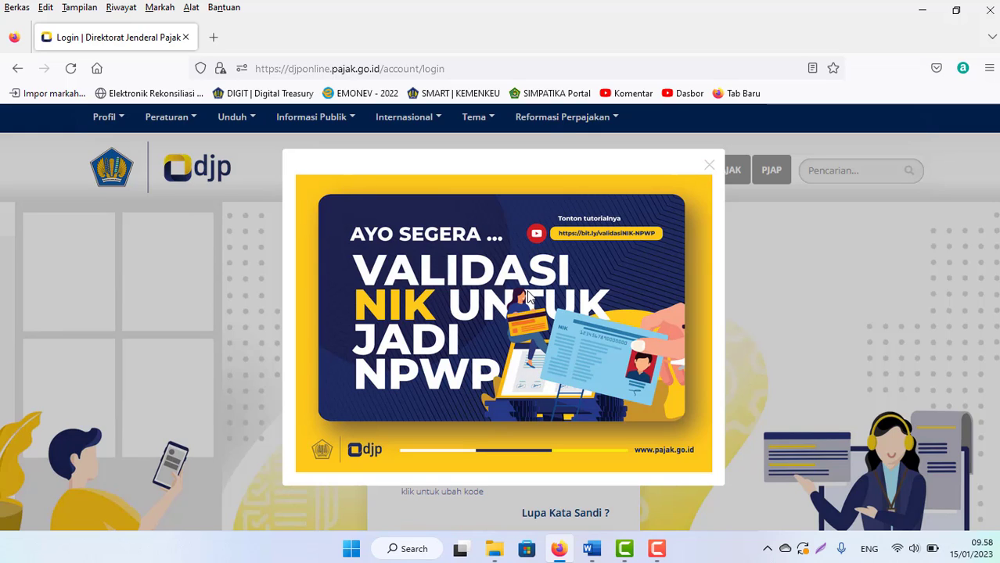
left_click(710, 167)
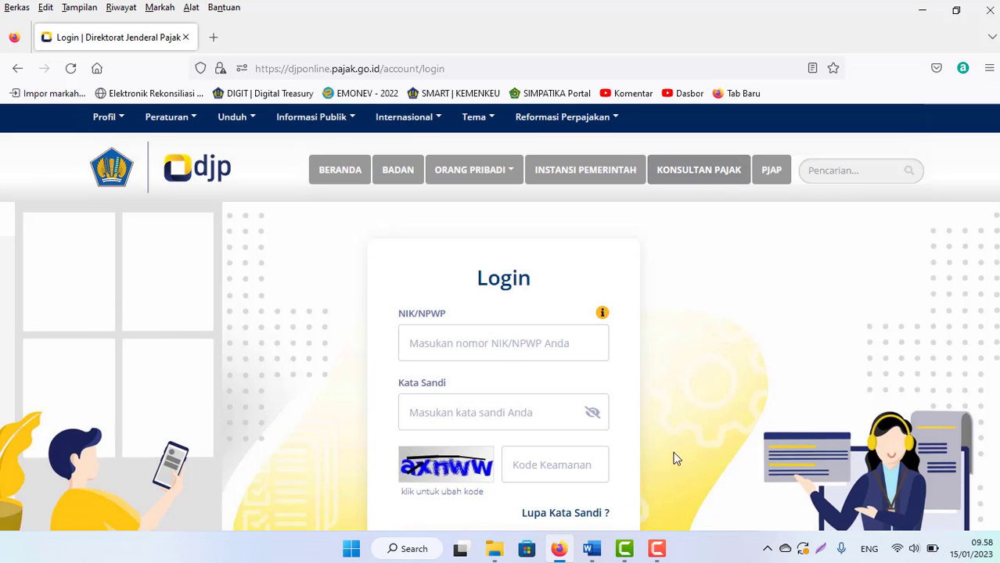
Step: Log in to DJP Online with the NIK/NPWP number, the account password and the security code
left_click(538, 331)
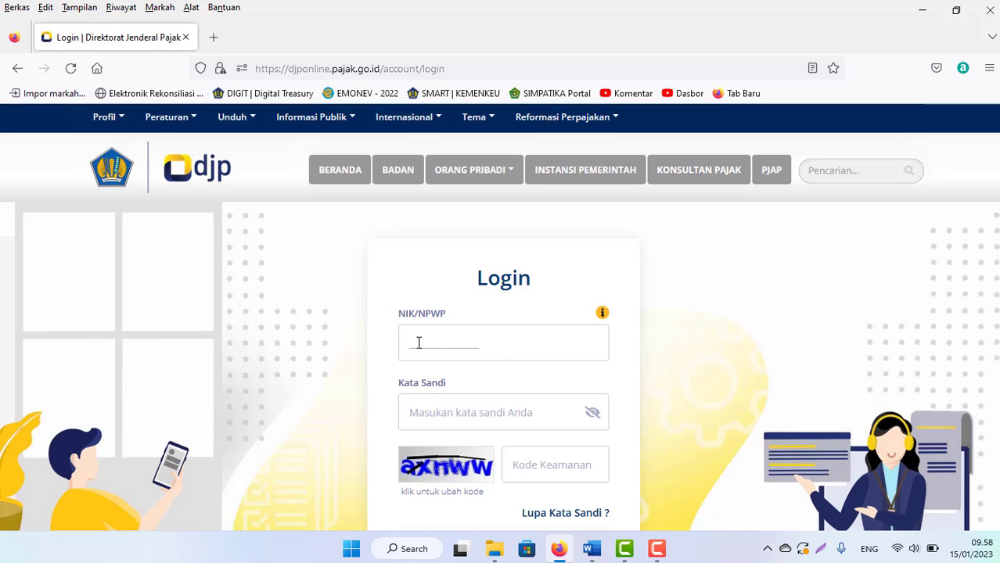
left_click(456, 426)
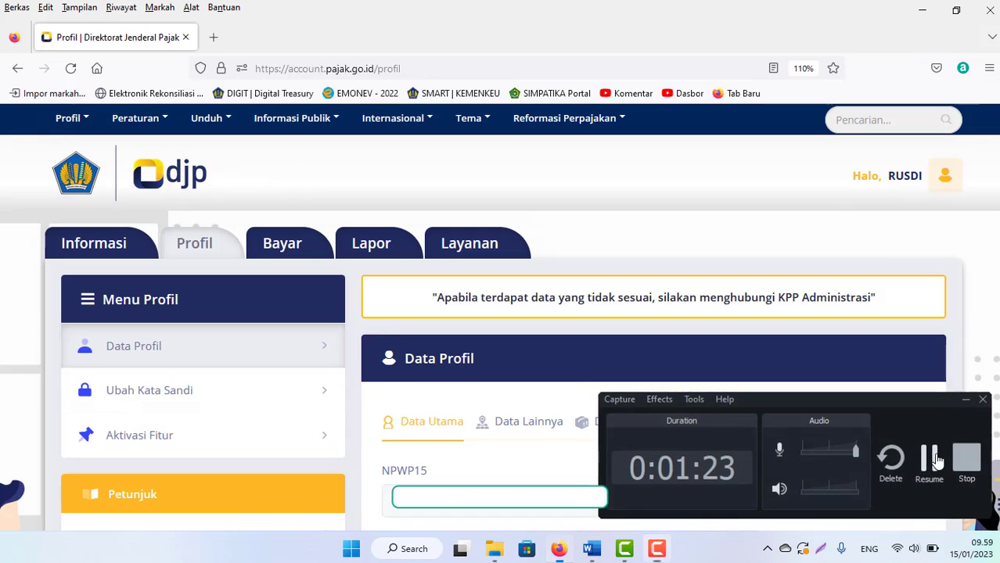
left_click(936, 460)
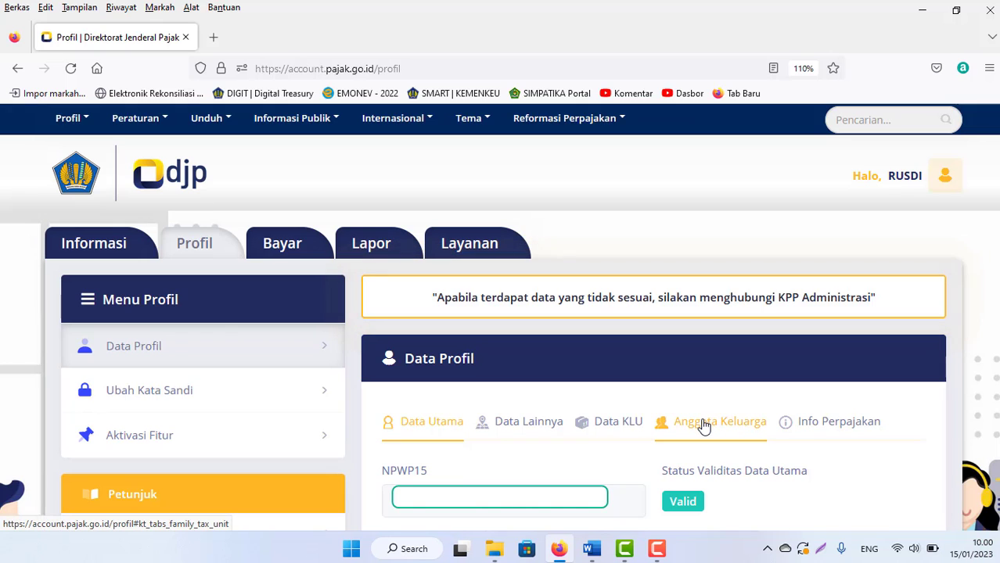
Step: Display the Anggota Keluarga data in the profile and open the head of family's entry for editing
left_click(741, 427)
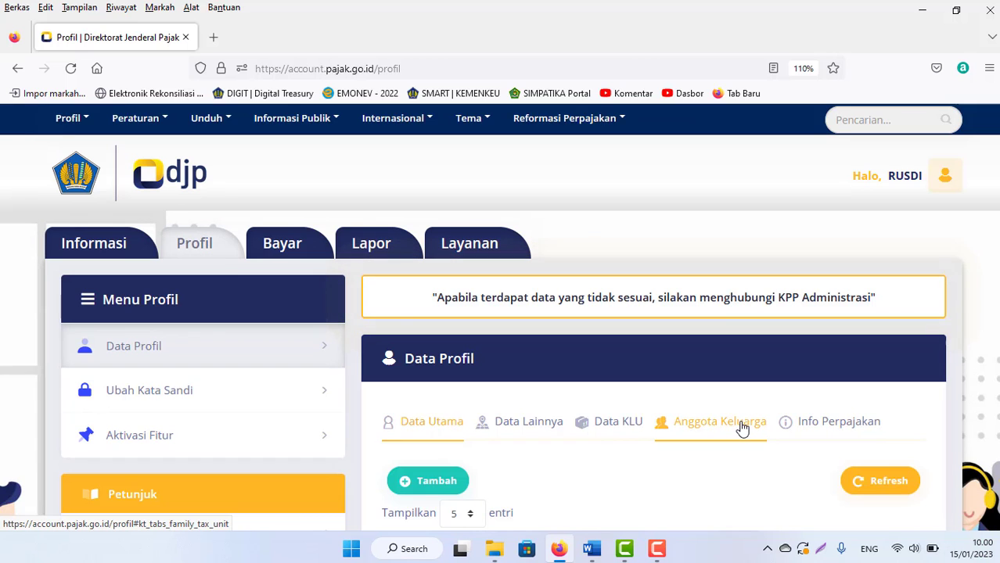
scroll(709, 330, "down", 4)
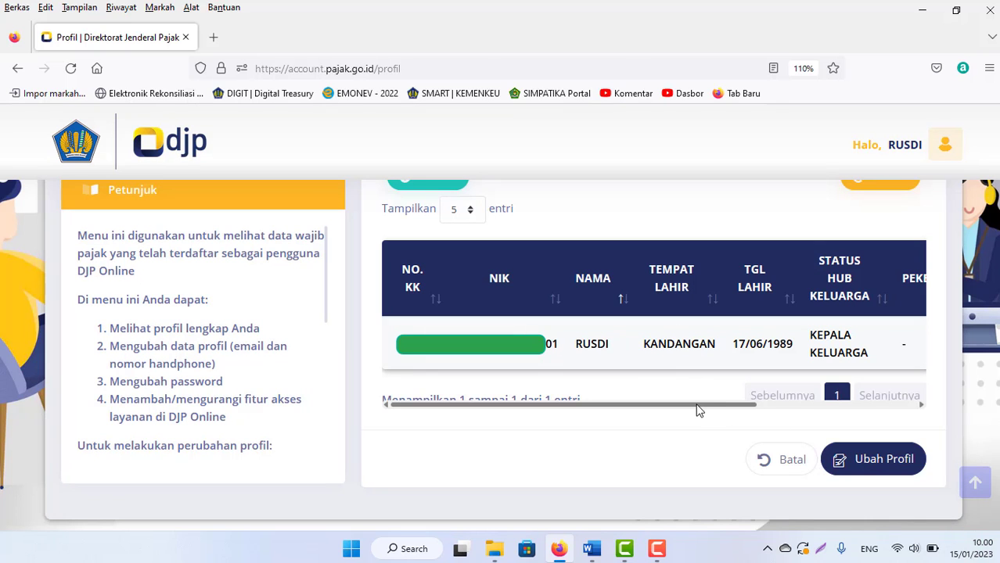
left_click_drag(699, 410, 890, 416)
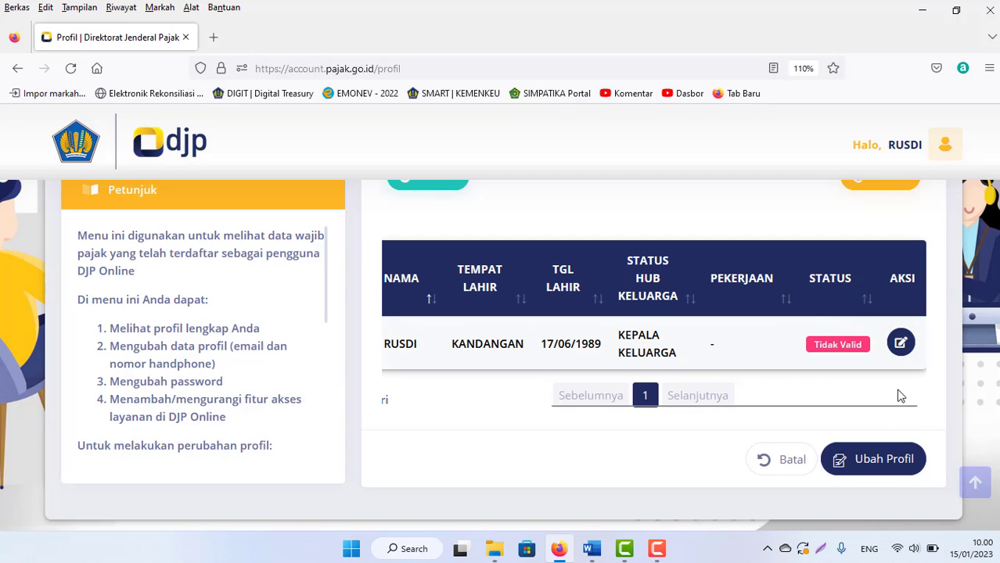
left_click(900, 344)
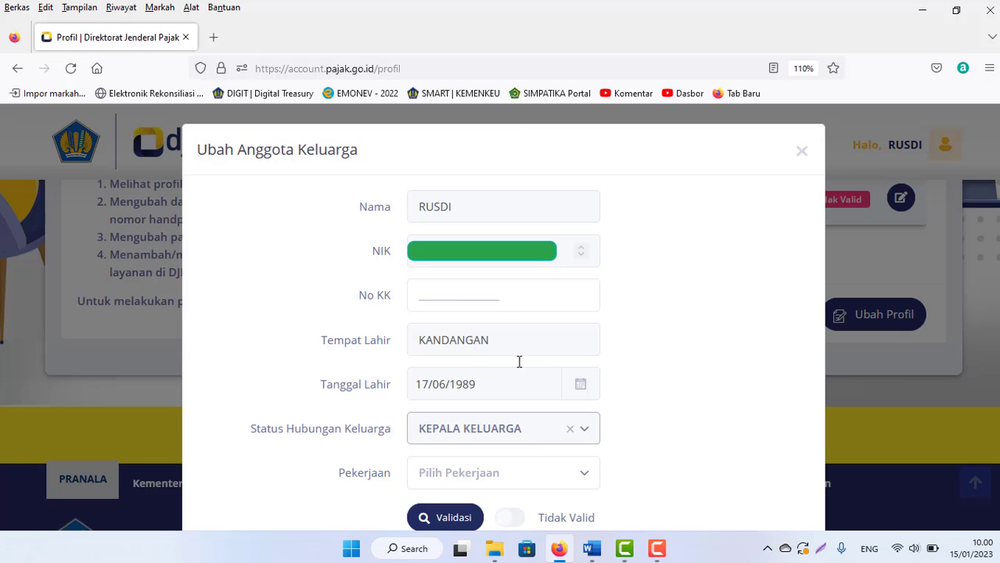
Step: Fill in the family card number (No KK) and set the occupation (Pekerjaan) to WIRASWASTA
left_click(656, 548)
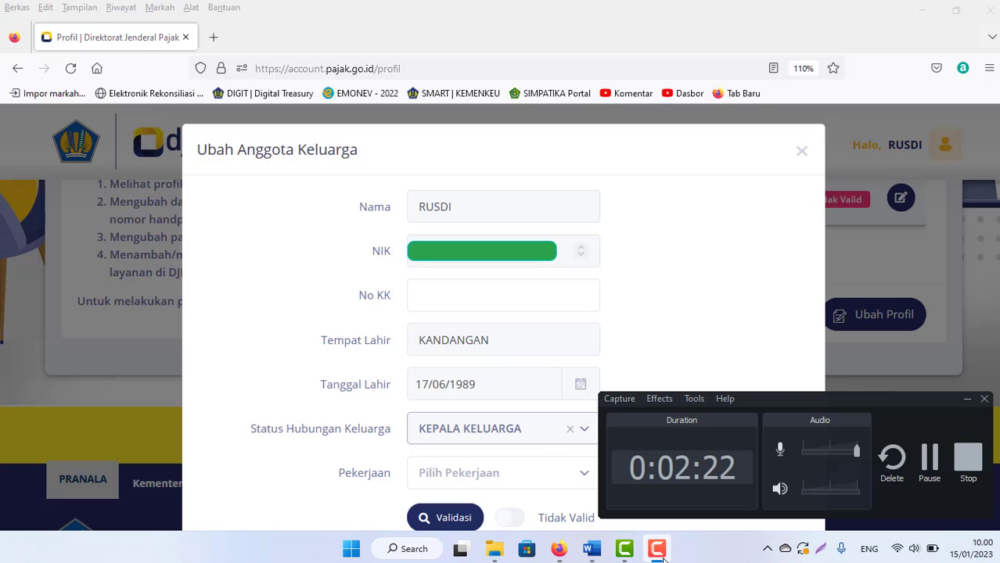
left_click(930, 456)
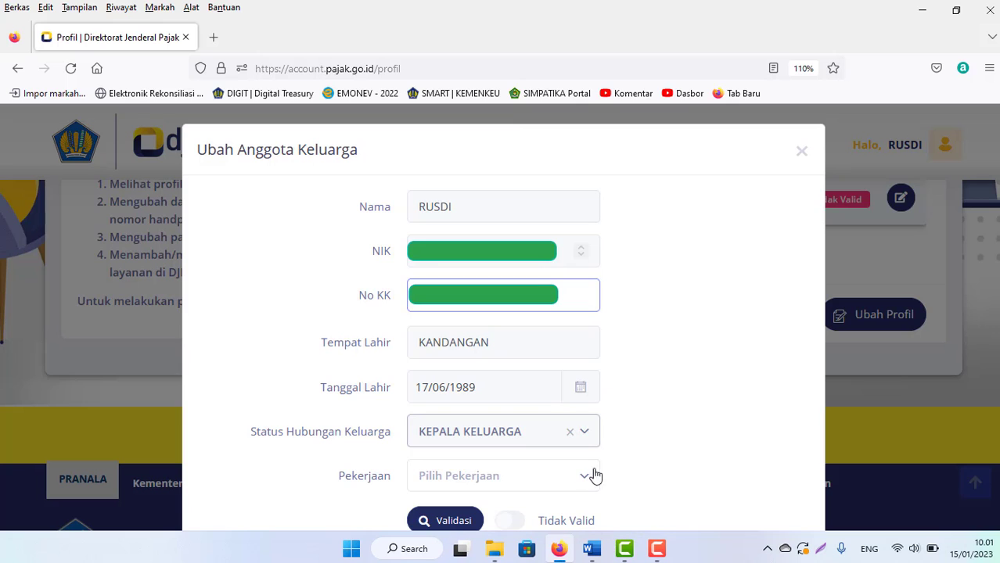
left_click(589, 474)
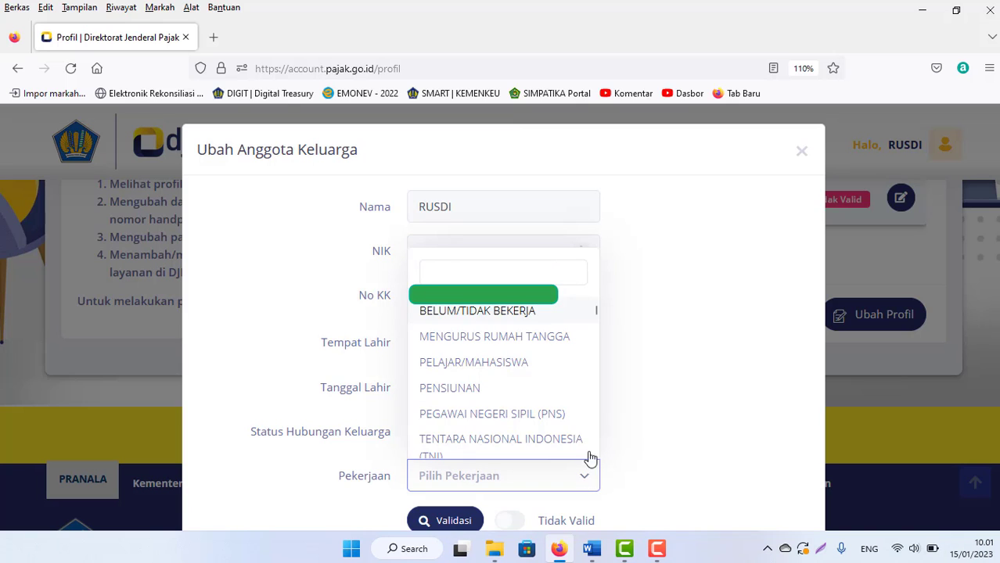
left_click_drag(596, 313, 614, 457)
left_click(463, 421)
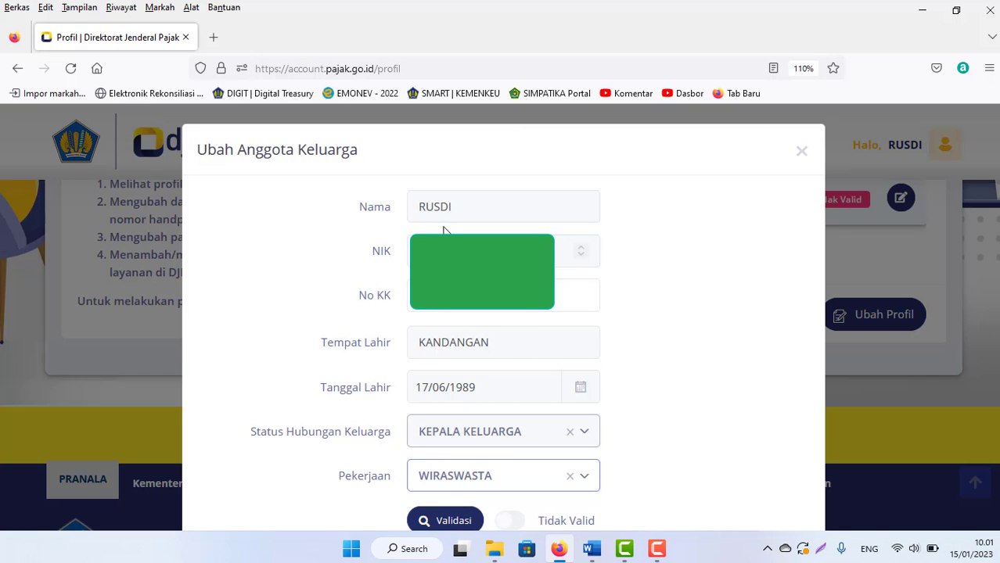
Step: Validate the head of family's data and save the changed family member entry
left_click(435, 523)
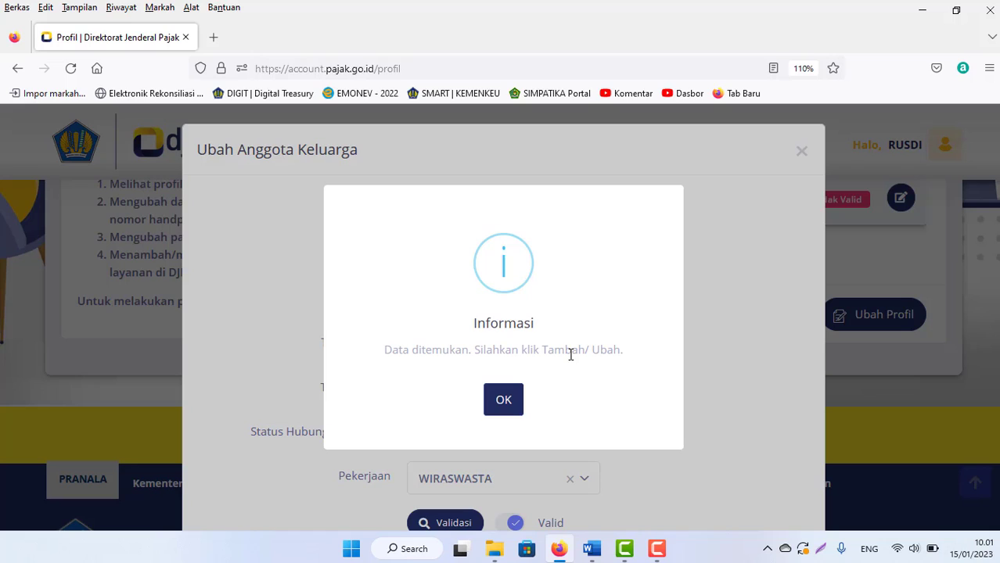
left_click(503, 401)
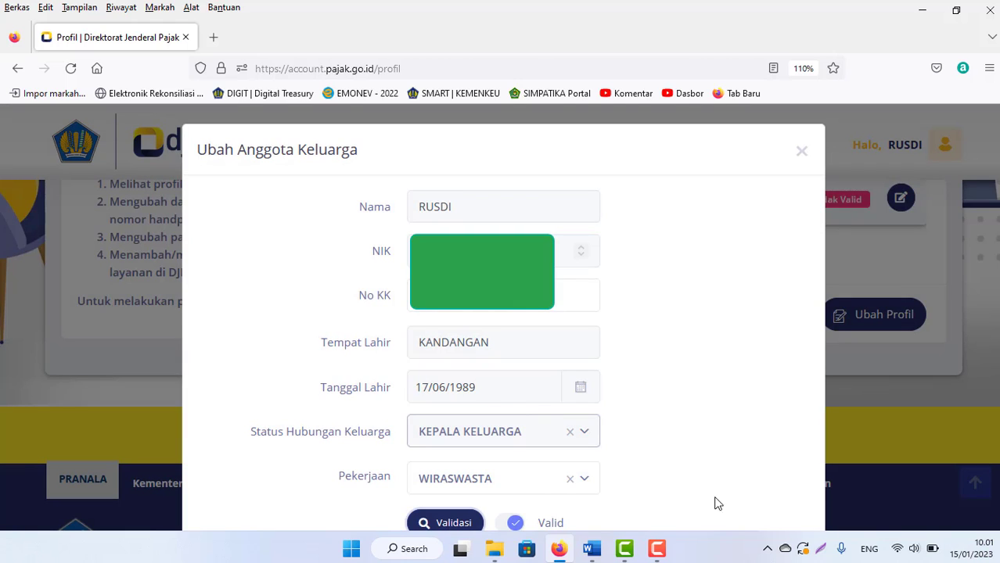
left_click(656, 548)
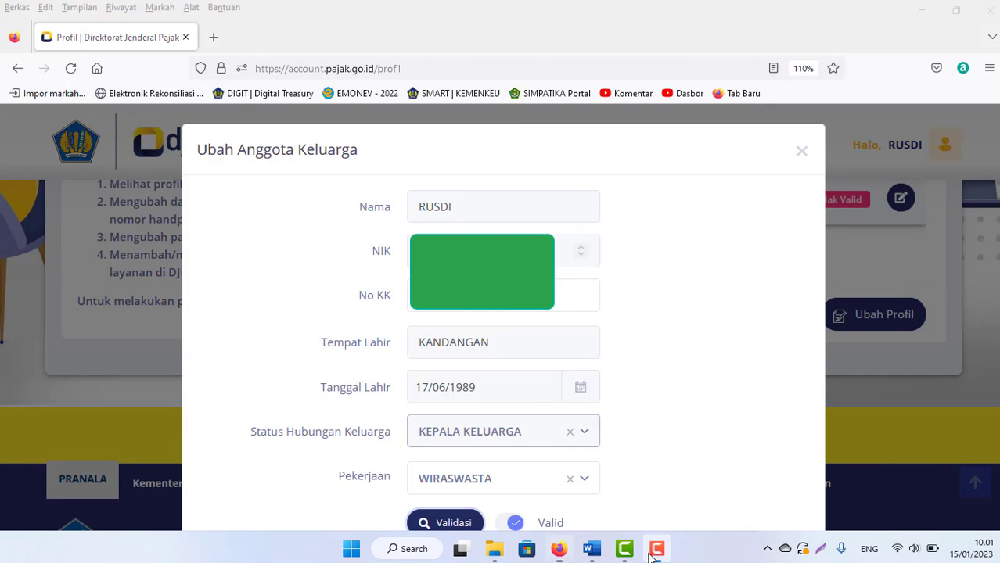
scroll(754, 349, "down", 2)
left_click(754, 349)
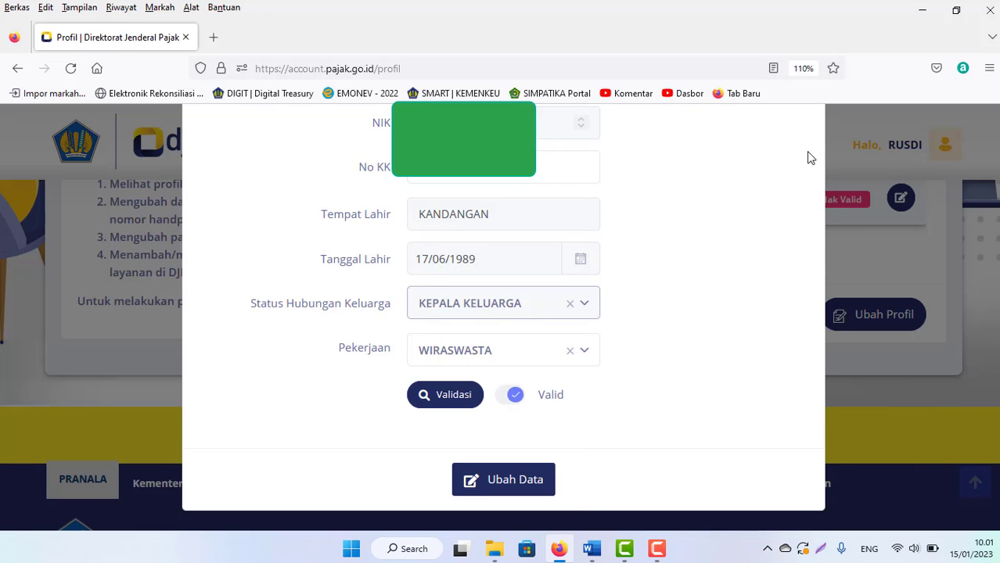
left_click(501, 481)
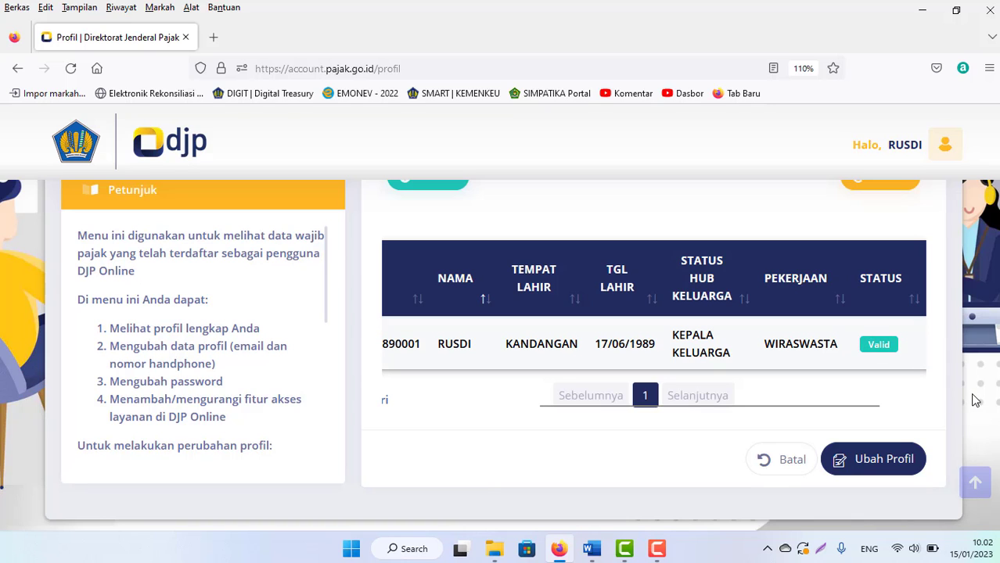
scroll(974, 401, "up", 1)
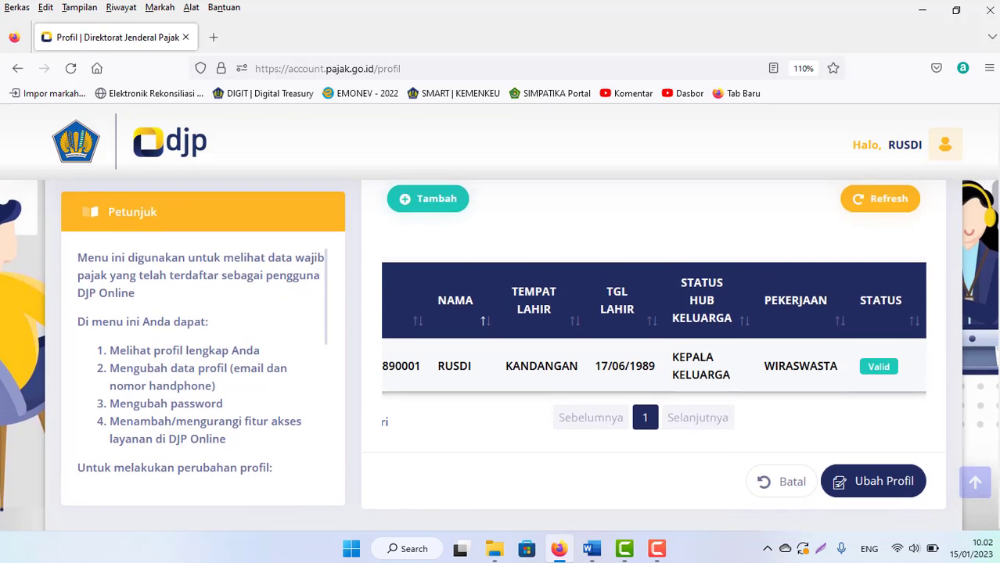
left_click(428, 207)
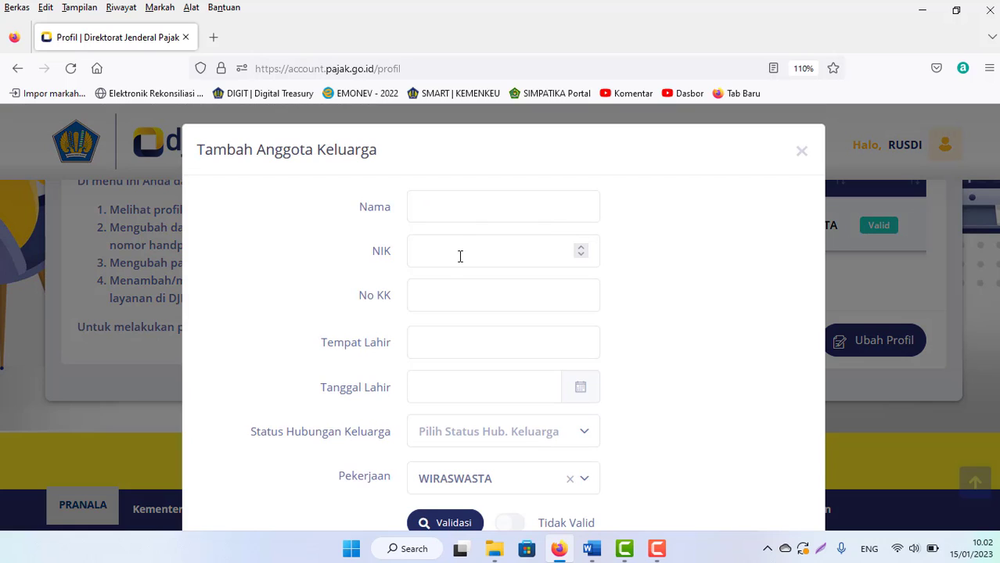
left_click(445, 295)
left_click(475, 446)
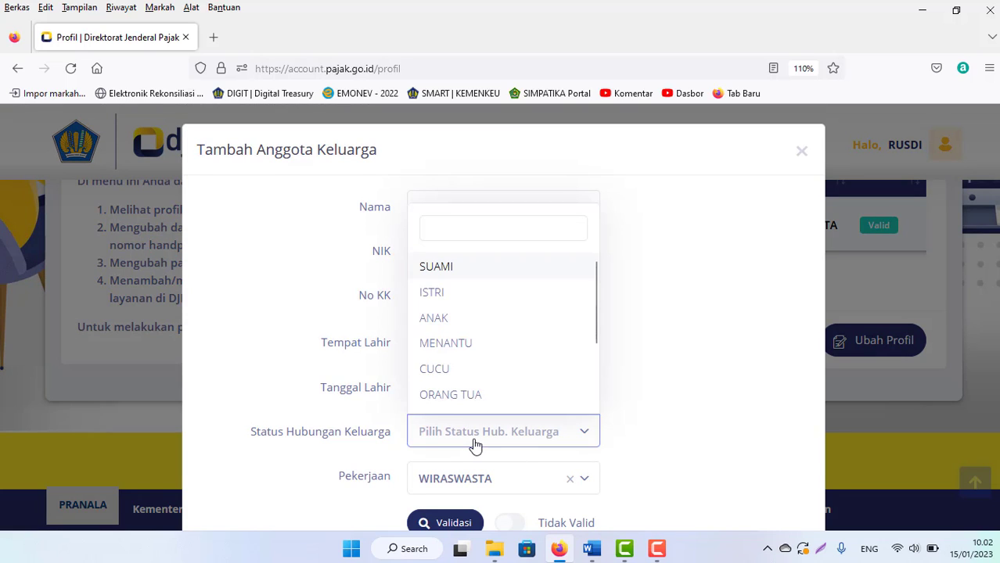
left_click(433, 304)
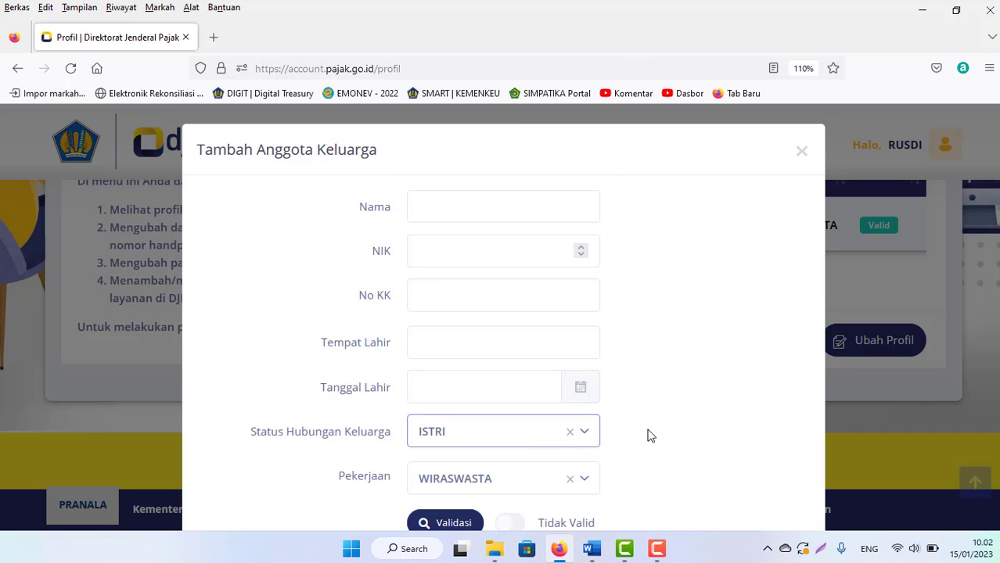
scroll(648, 436, "down", 2)
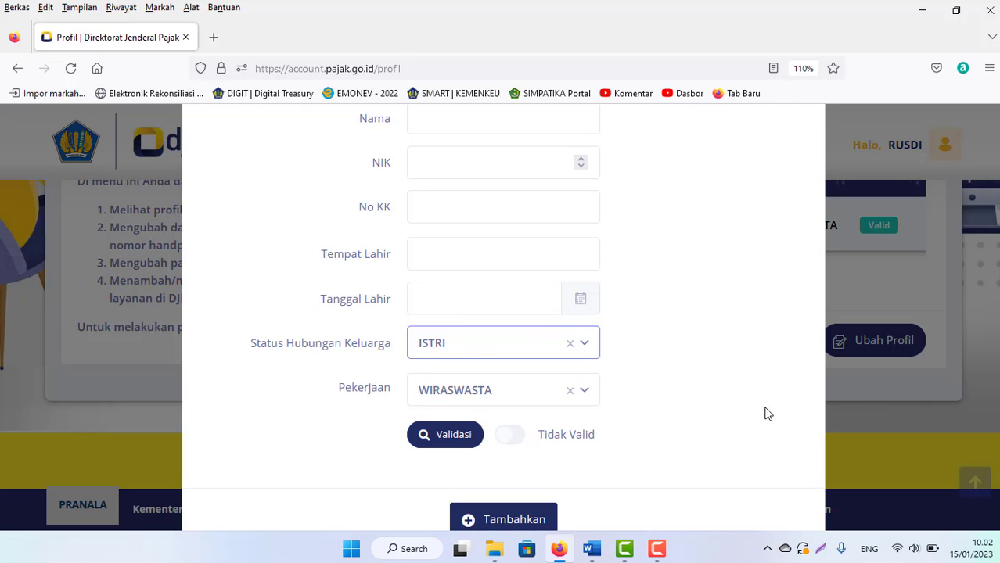
scroll(805, 417, "down", 1)
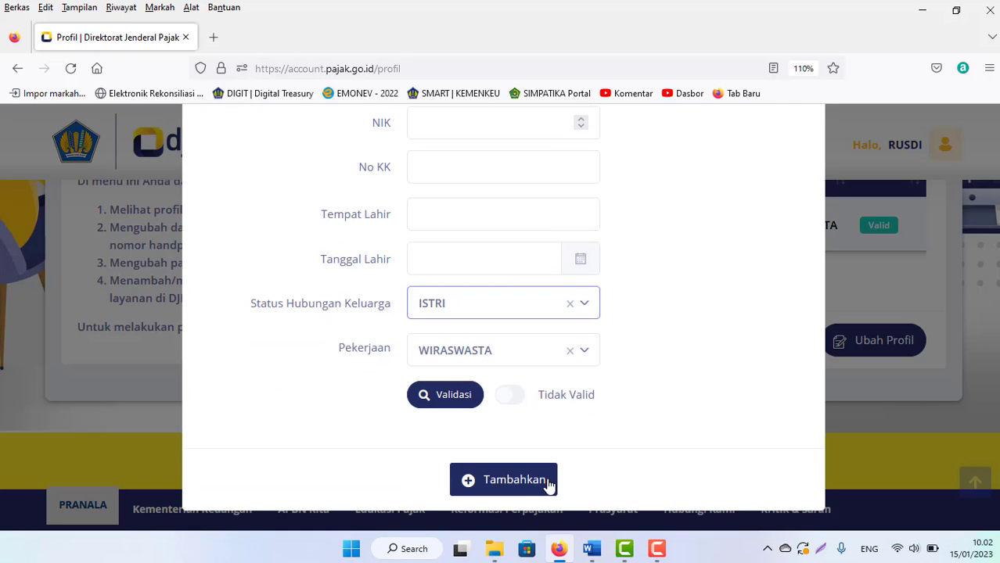
scroll(771, 255, "up", 3)
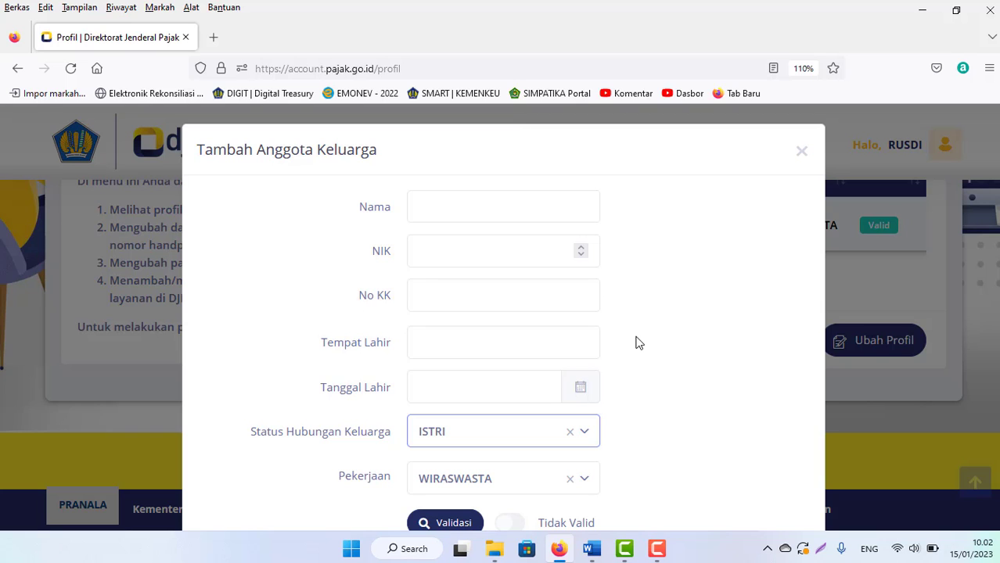
left_click(802, 151)
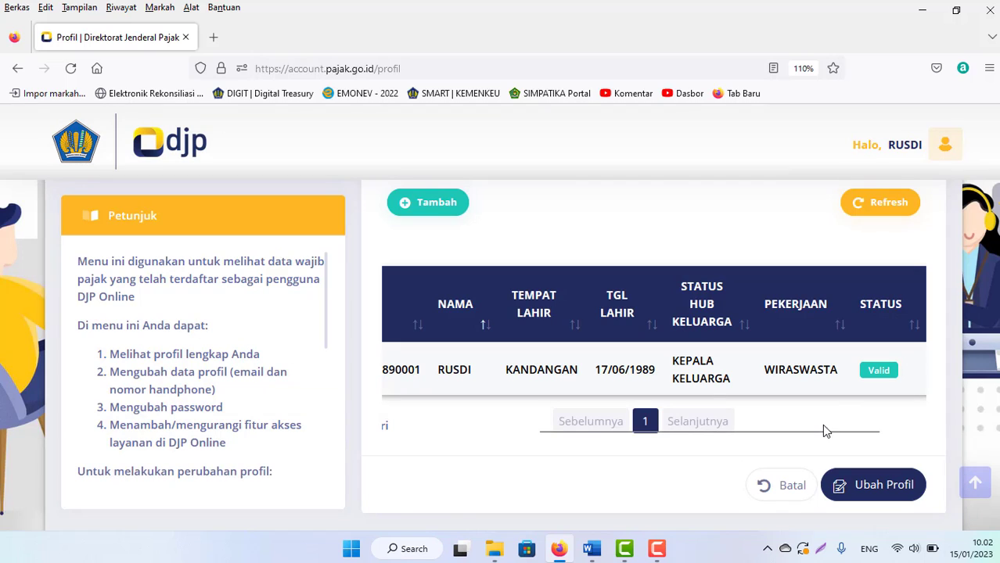
Step: Submit the profile change with Ubah Profil and confirm that the data is correct
left_click_drag(855, 431, 900, 431)
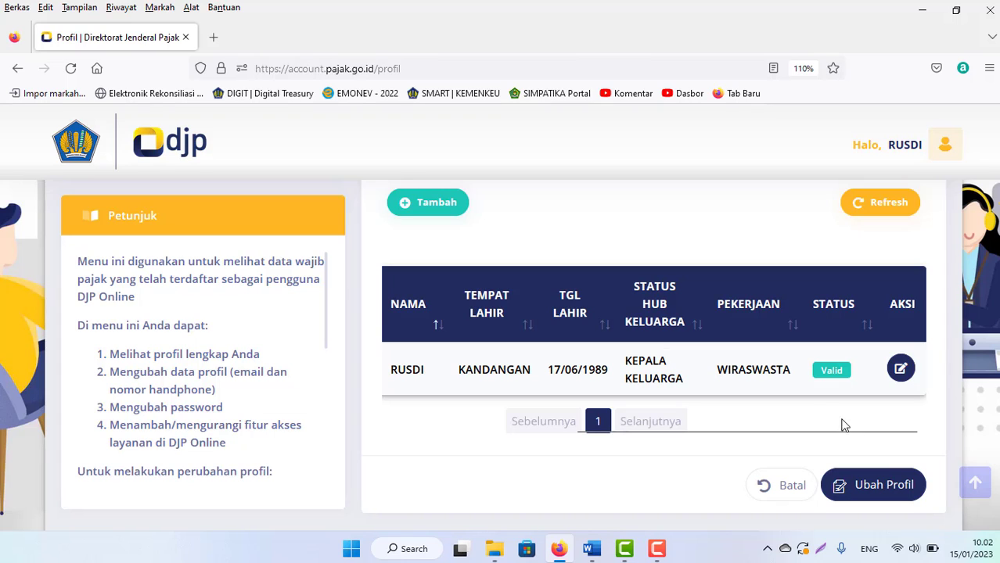
left_click(862, 493)
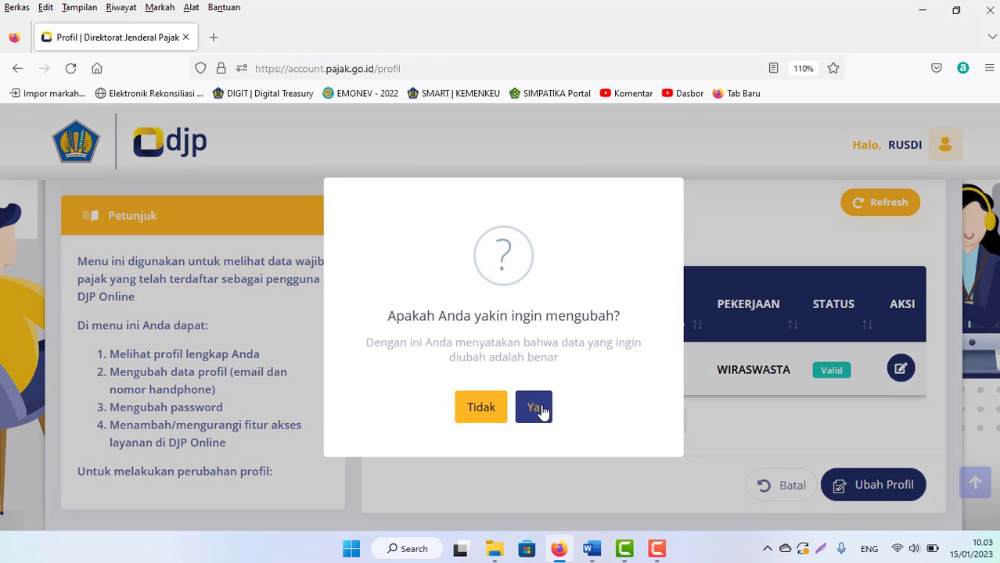
left_click(539, 407)
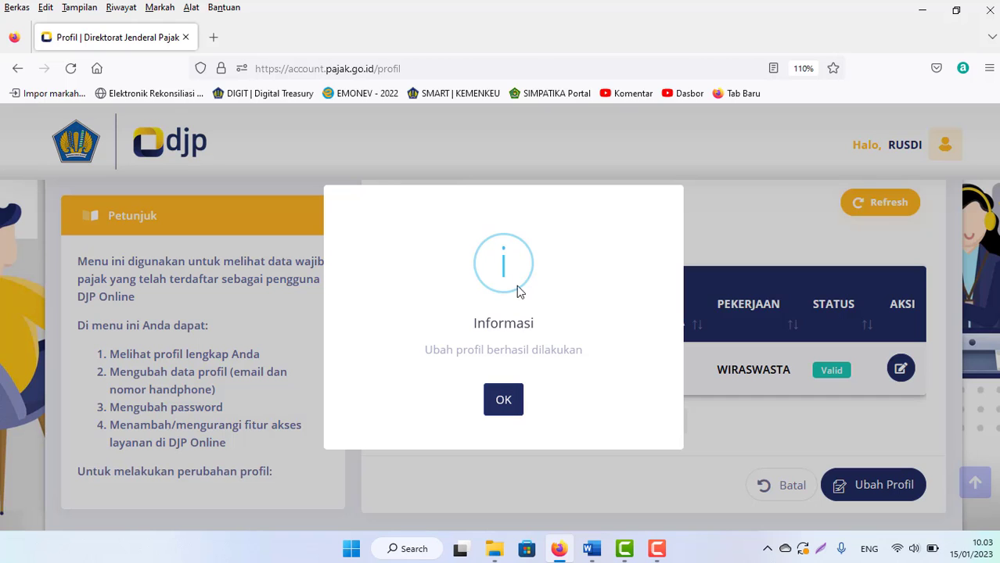
left_click(503, 401)
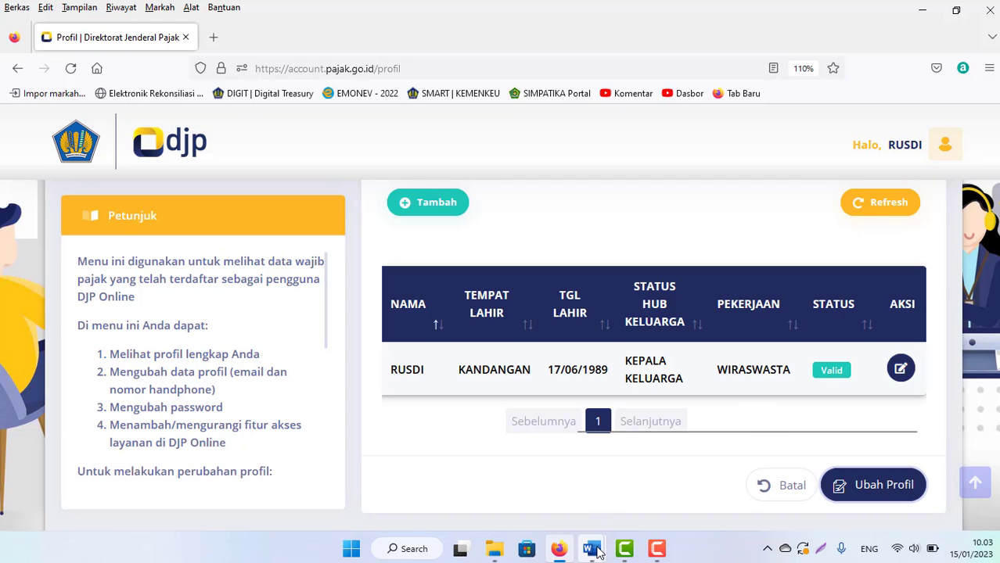
Step: Switch to the Word guide and review its instructions back up to the title
mouse_move(592, 548)
left_click(506, 495)
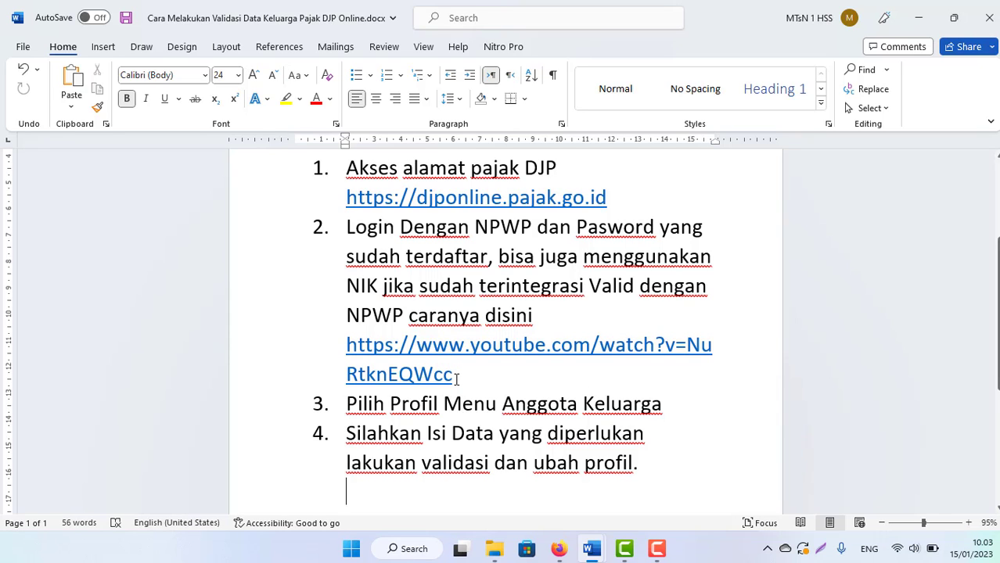
scroll(997, 313, "up", 3)
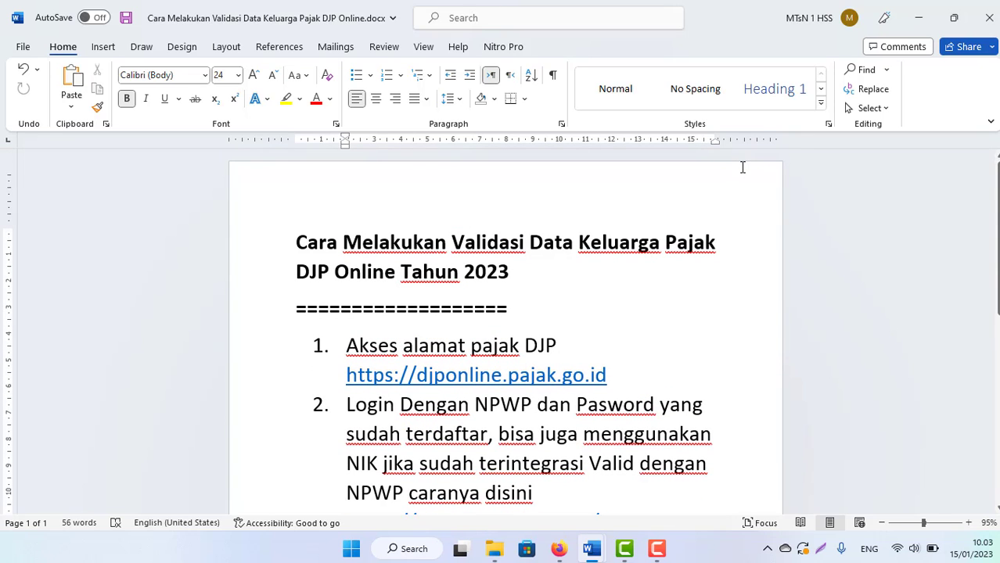
left_click(654, 550)
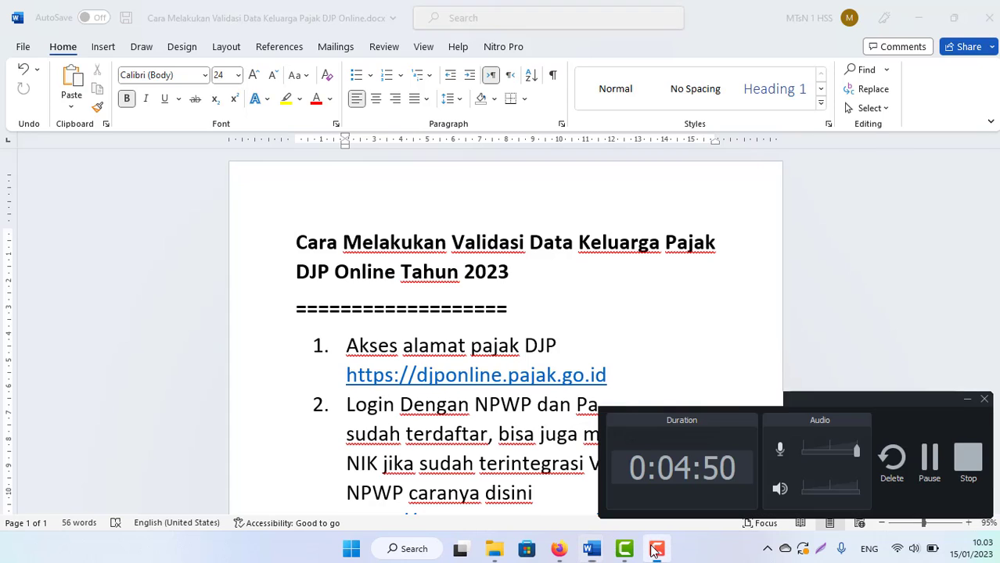